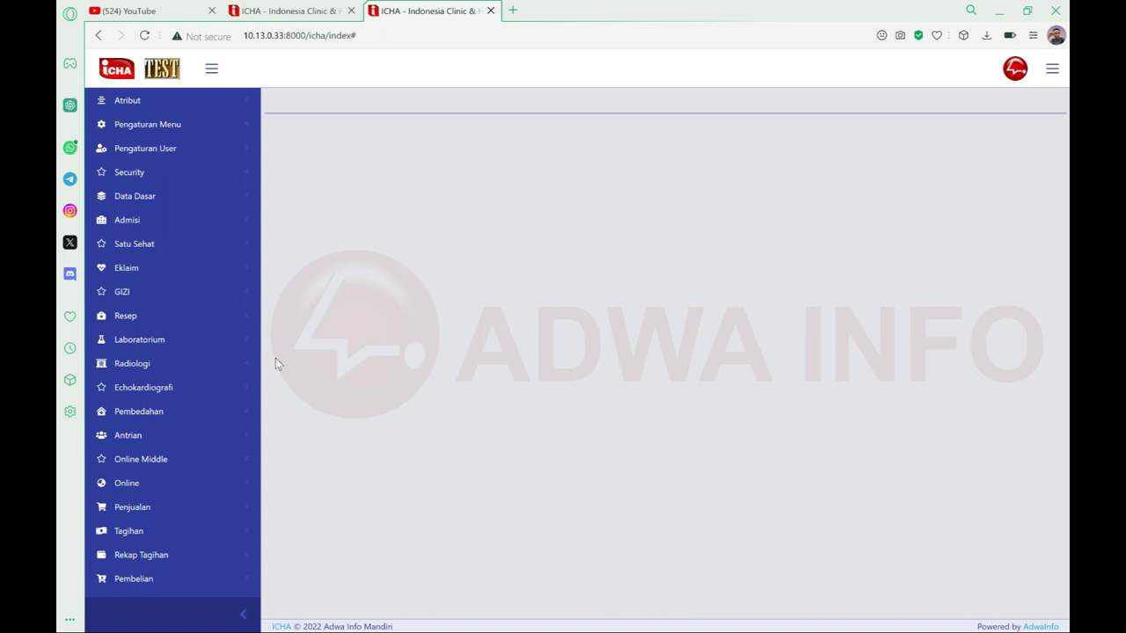
Step: Open the Registrasi Kunjungan form under the Administrasi section of Admisi
click(216, 229)
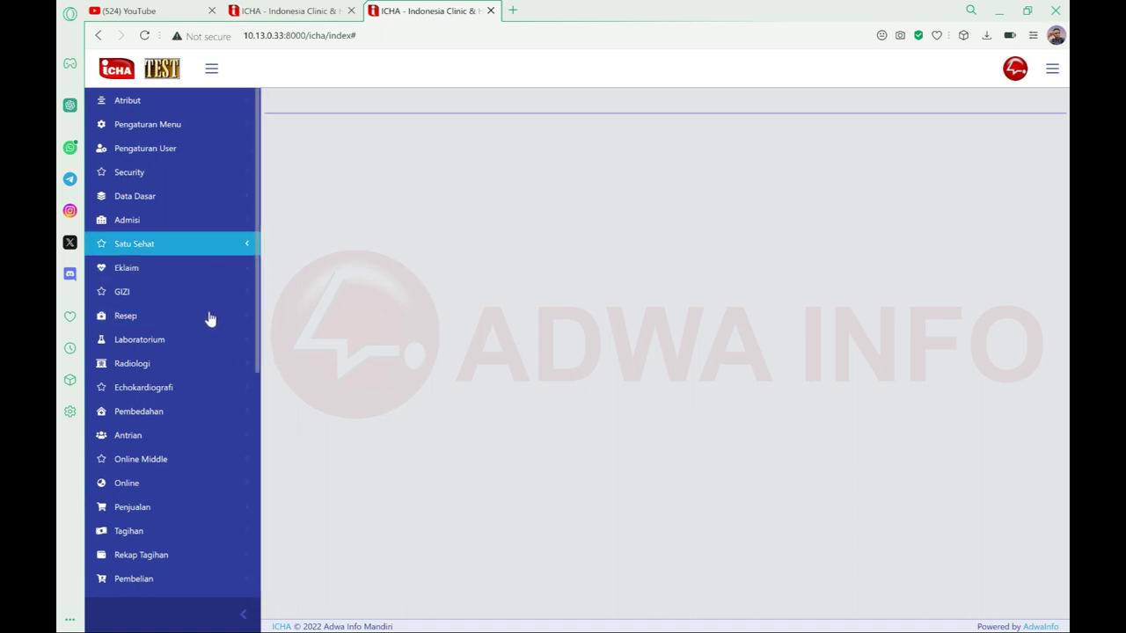
click(216, 343)
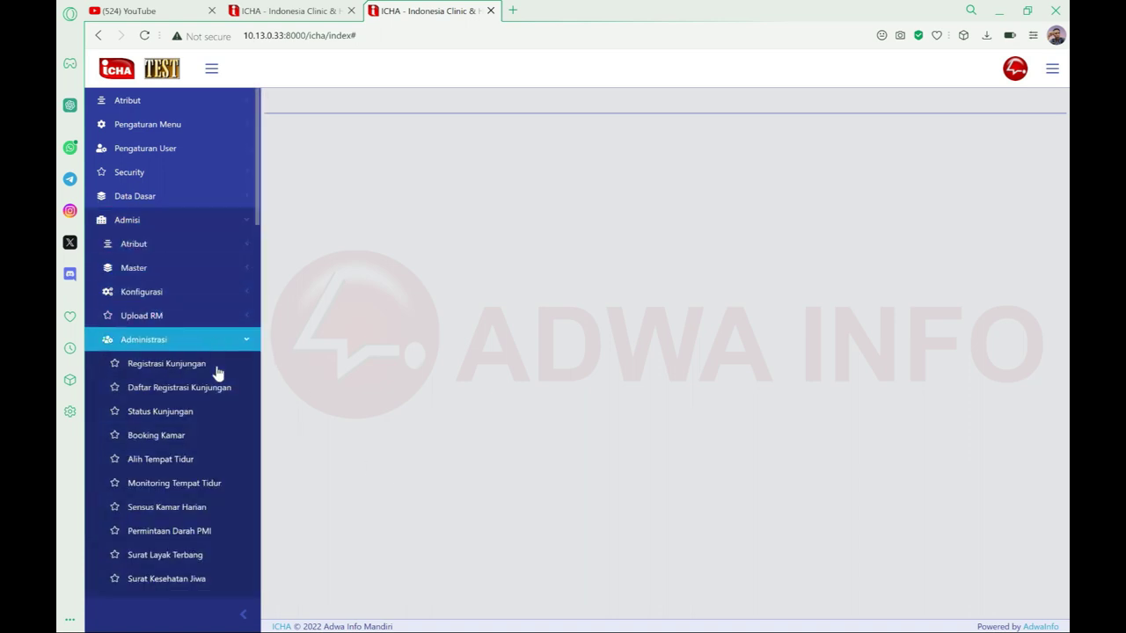
click(226, 367)
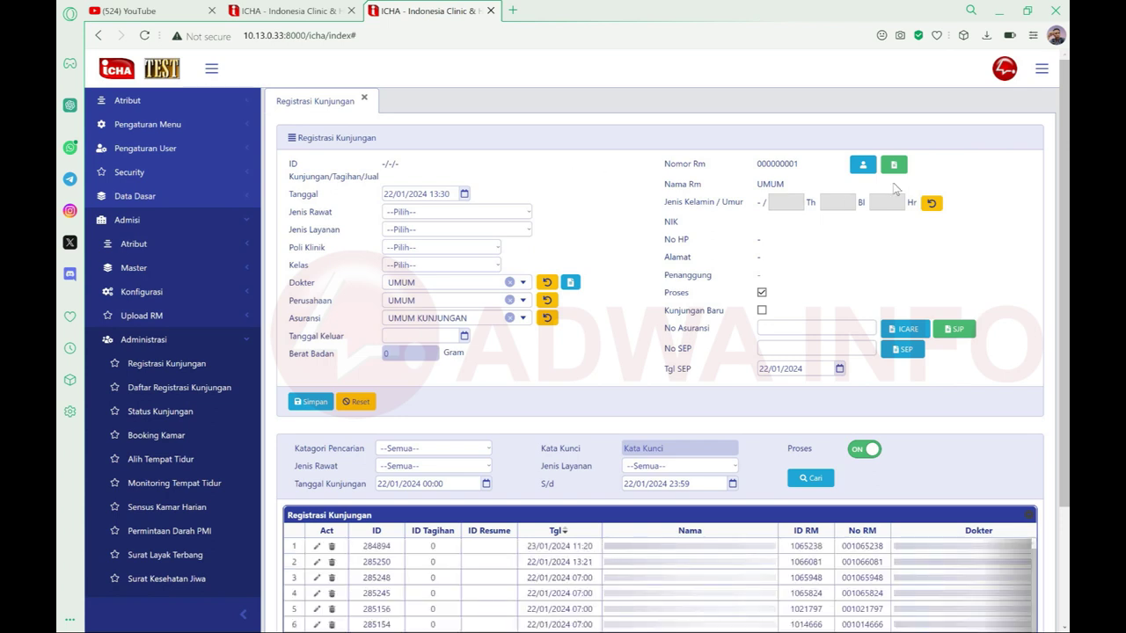
Step: Search the medical records without filters and load the first listed patient into the visit registration
click(869, 172)
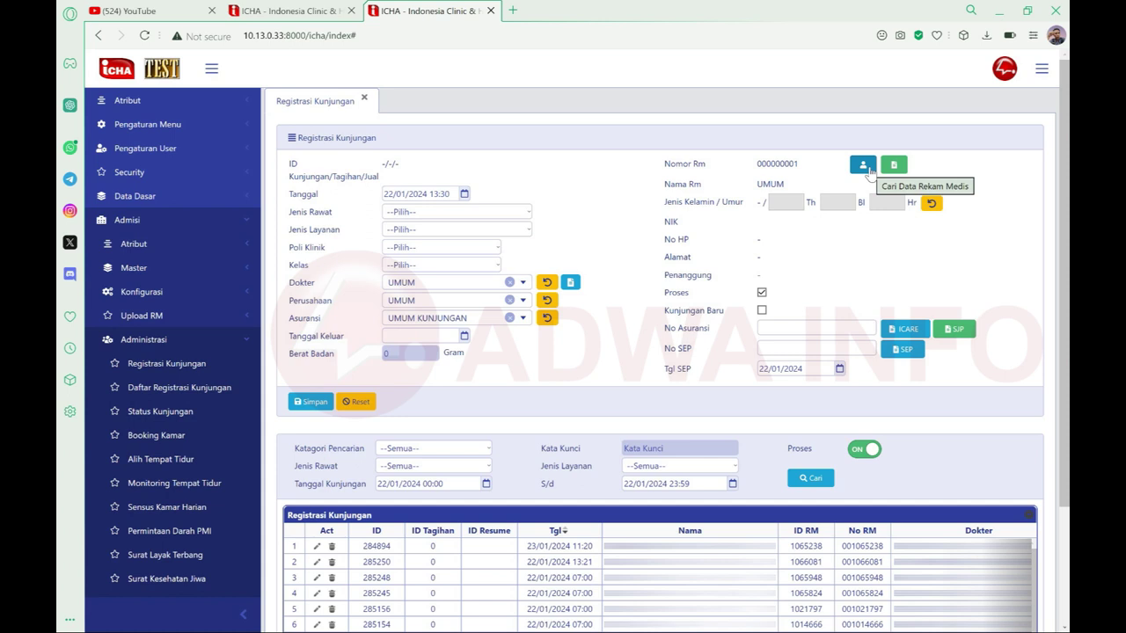
click(868, 172)
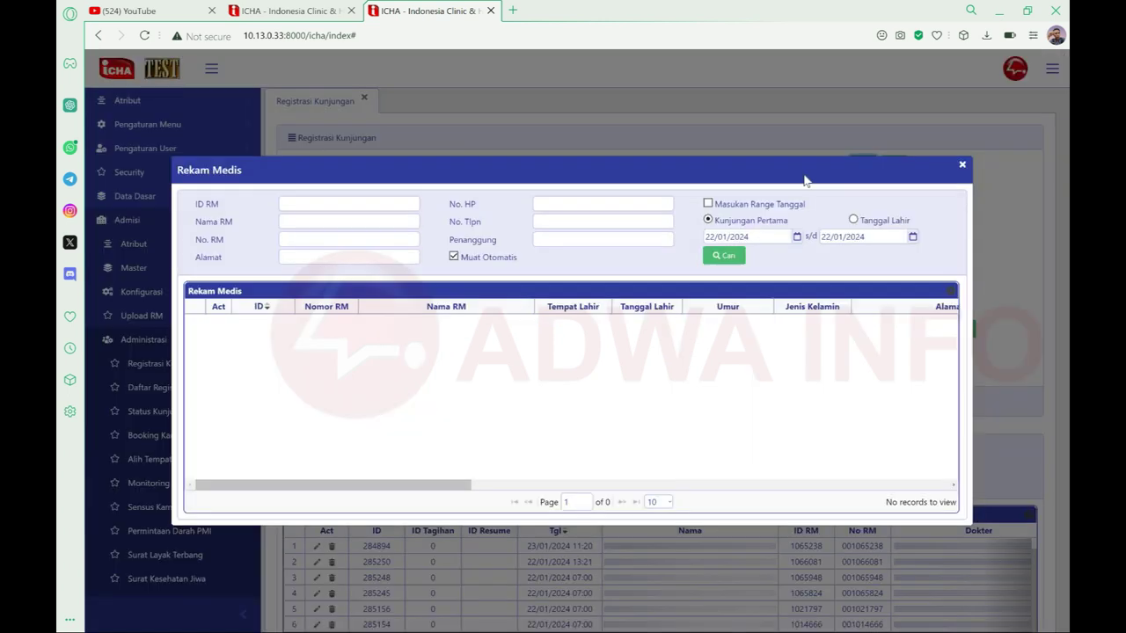
click(734, 260)
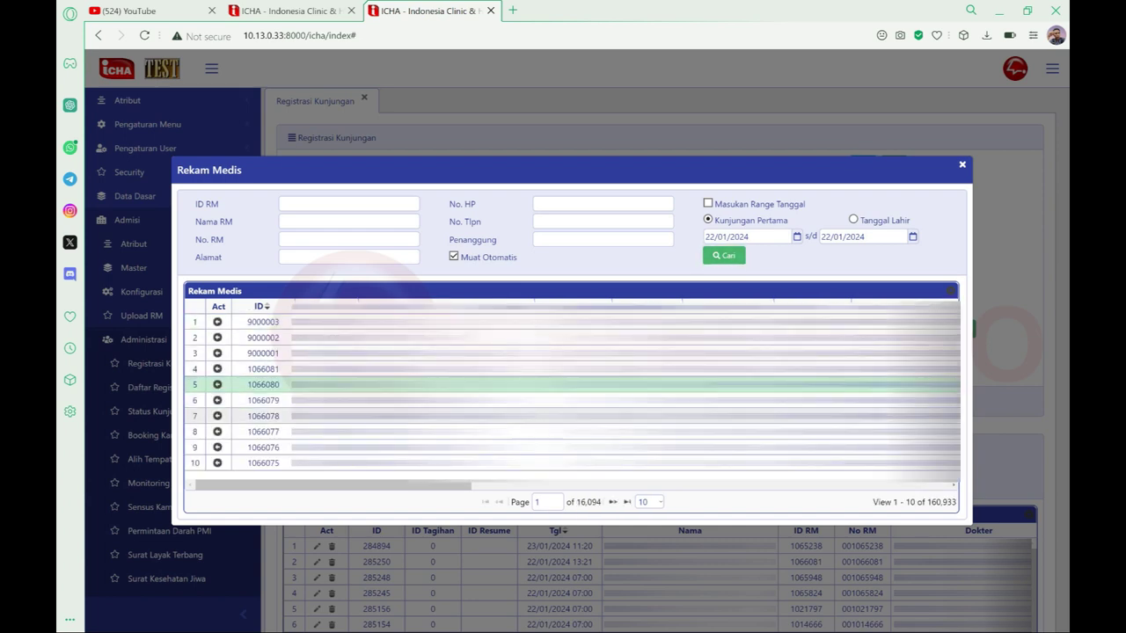
click(217, 321)
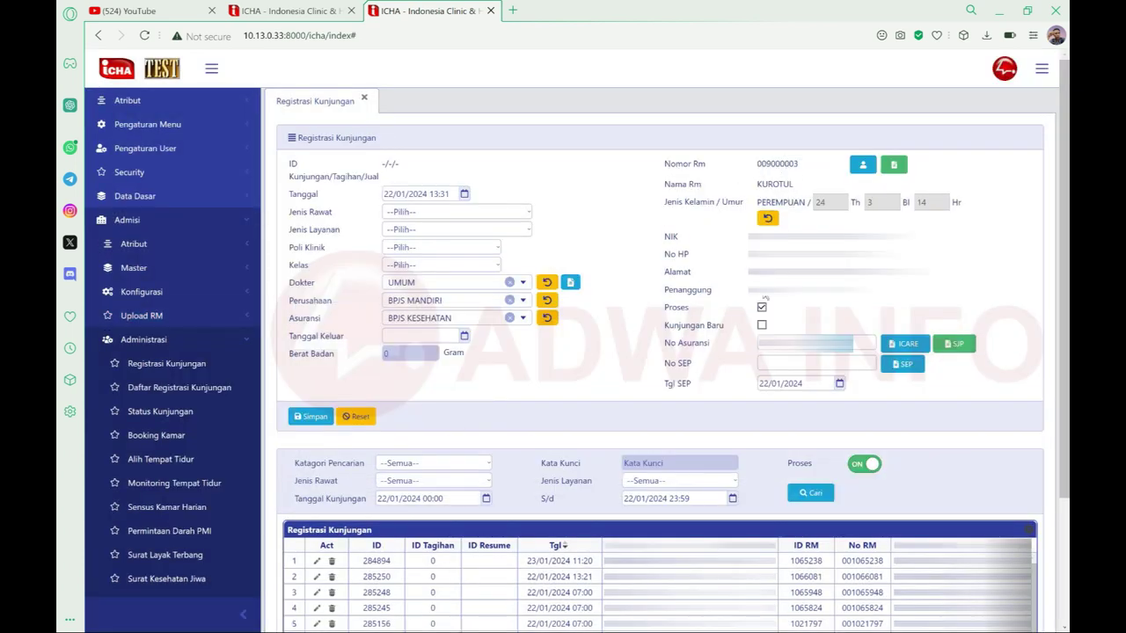
Step: Examine the loaded patient's identity and insurance details, then the visit's Tanggal and Jenis Rawat fields
drag(670, 163, 763, 342)
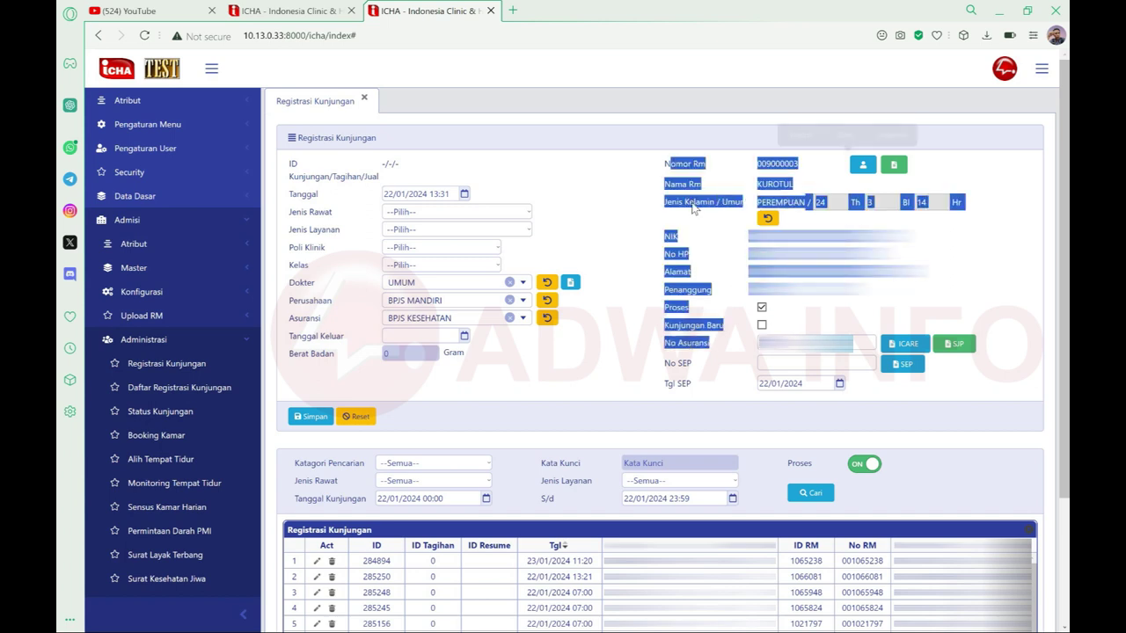
click(688, 197)
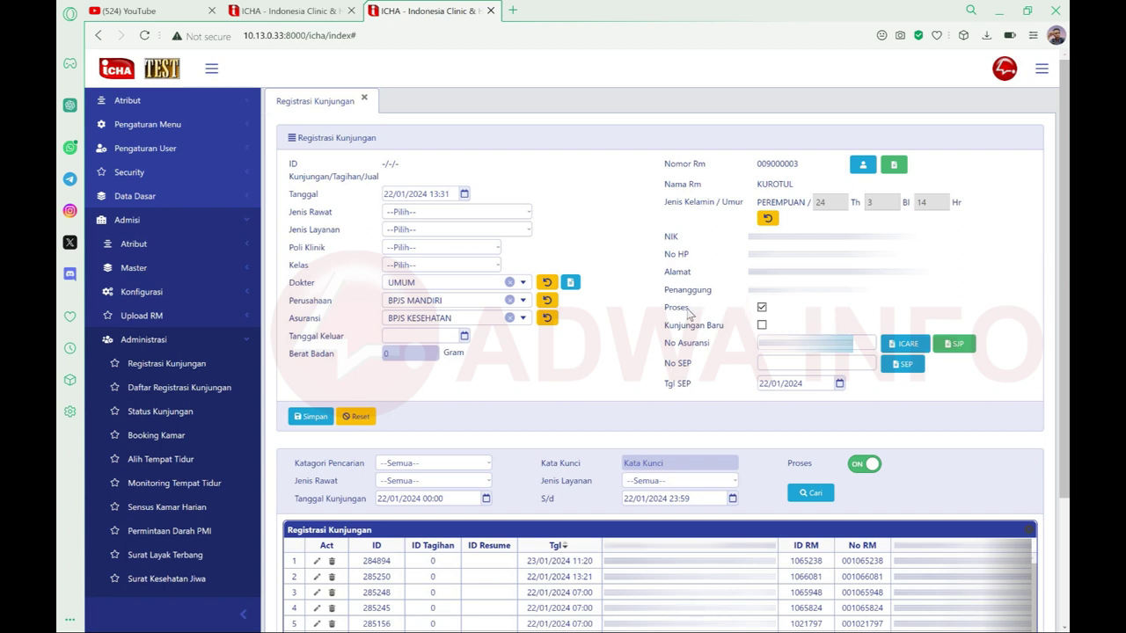
click(767, 219)
click(758, 343)
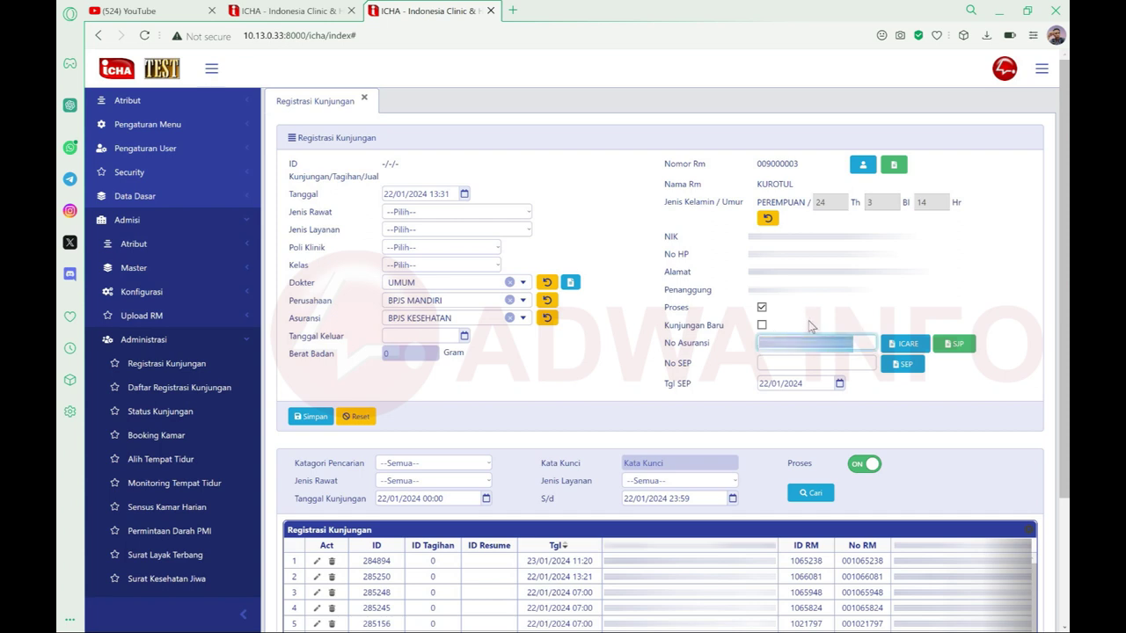
click(744, 368)
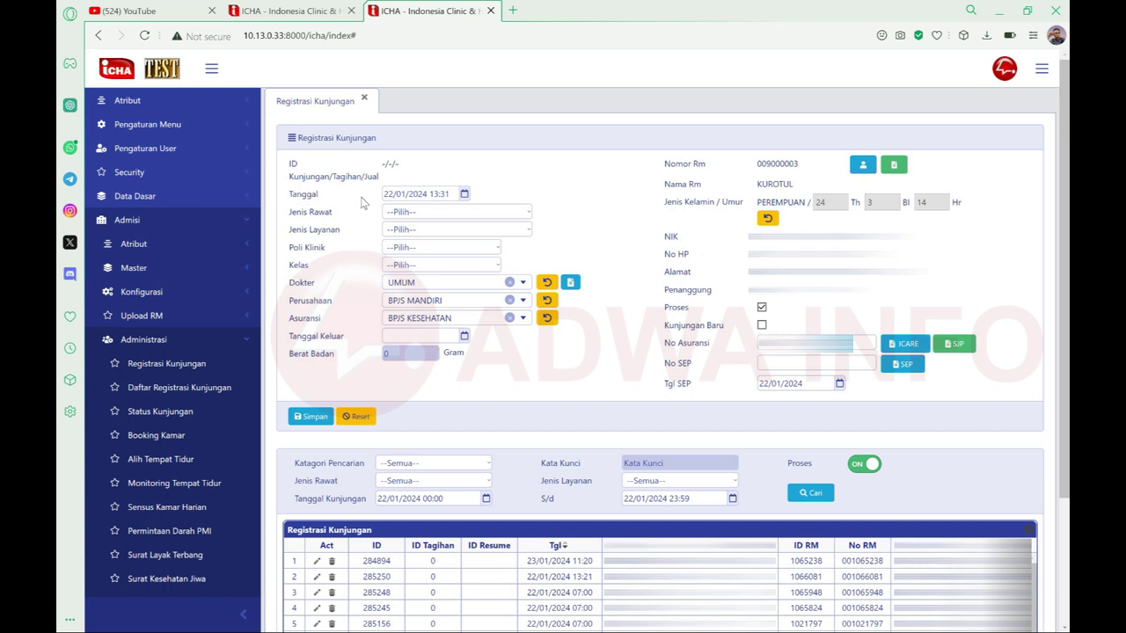
drag(360, 208, 425, 199)
click(424, 199)
drag(288, 212, 332, 213)
click(315, 237)
double_click(774, 184)
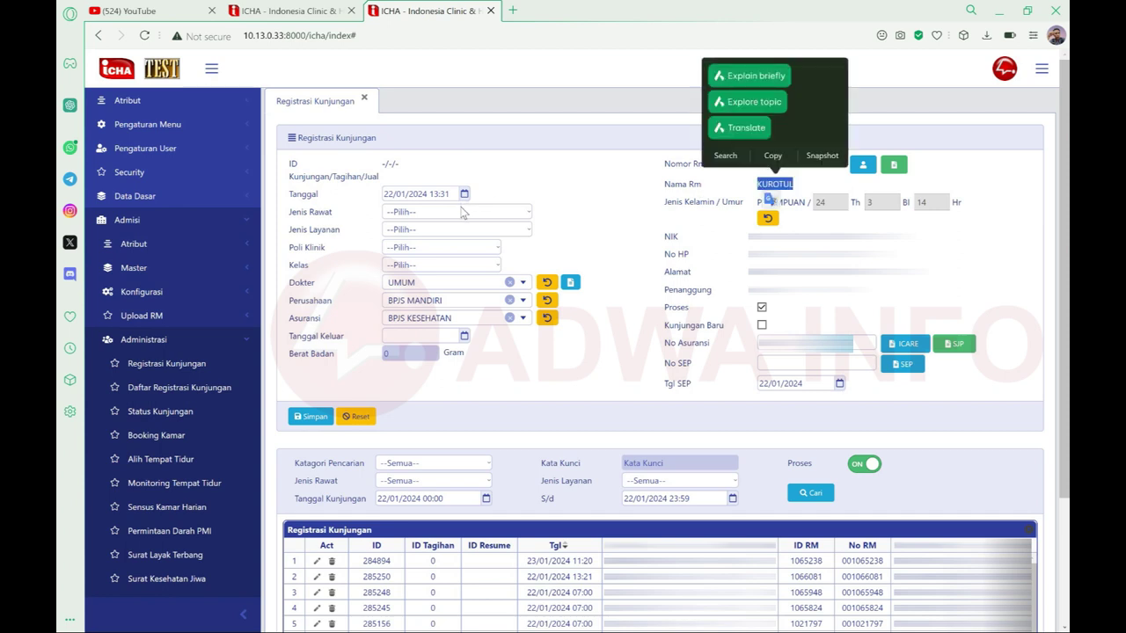
Step: Set Jenis Rawat, Jenis Layanan and Poli Klinik to IGD and Kelas to Non kelas, leaving Dokter as UMUM
click(462, 212)
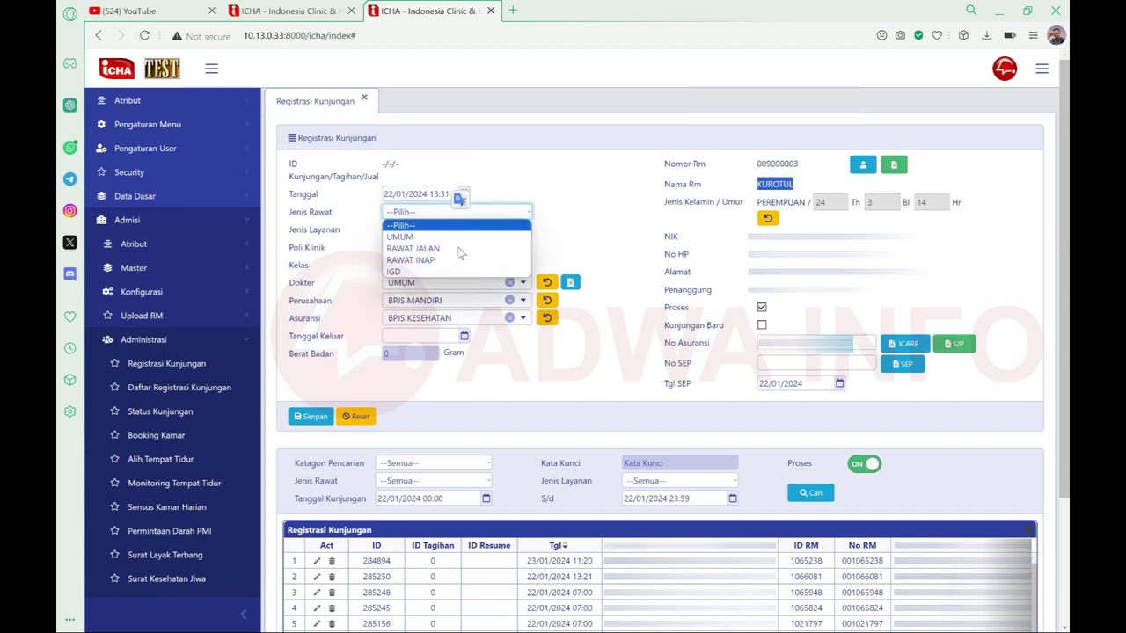
click(431, 271)
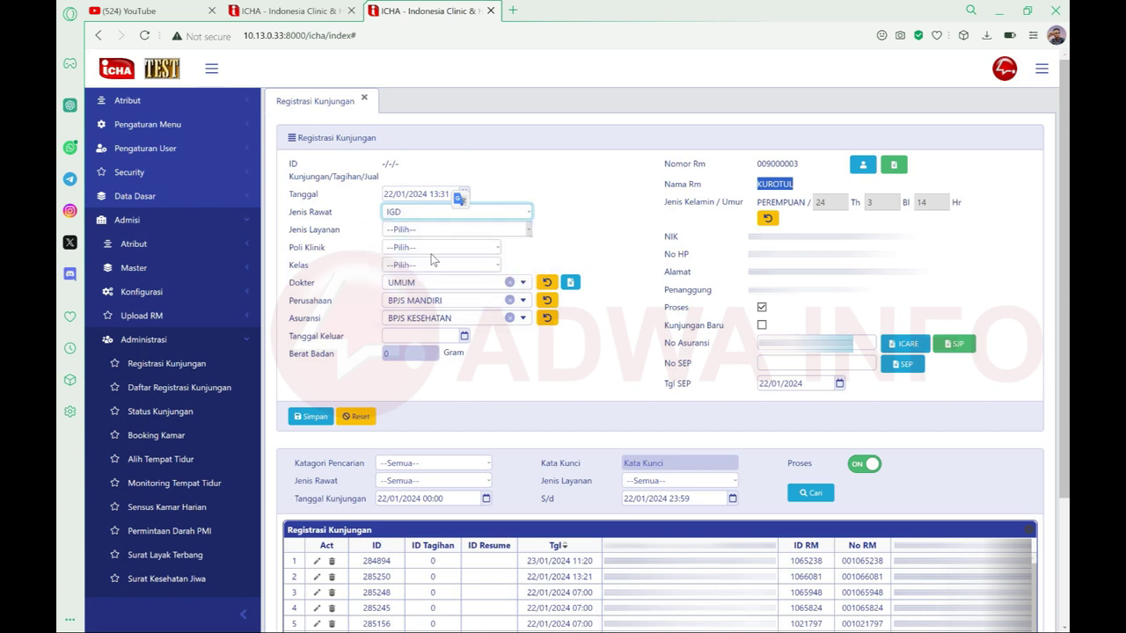
click(432, 229)
click(432, 257)
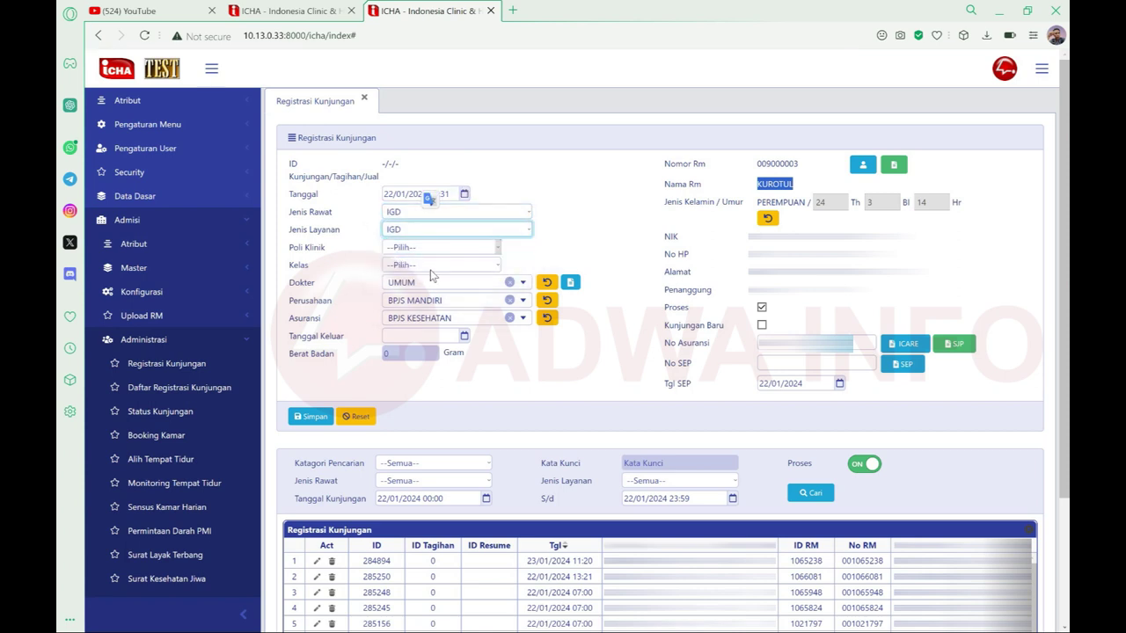
click(414, 284)
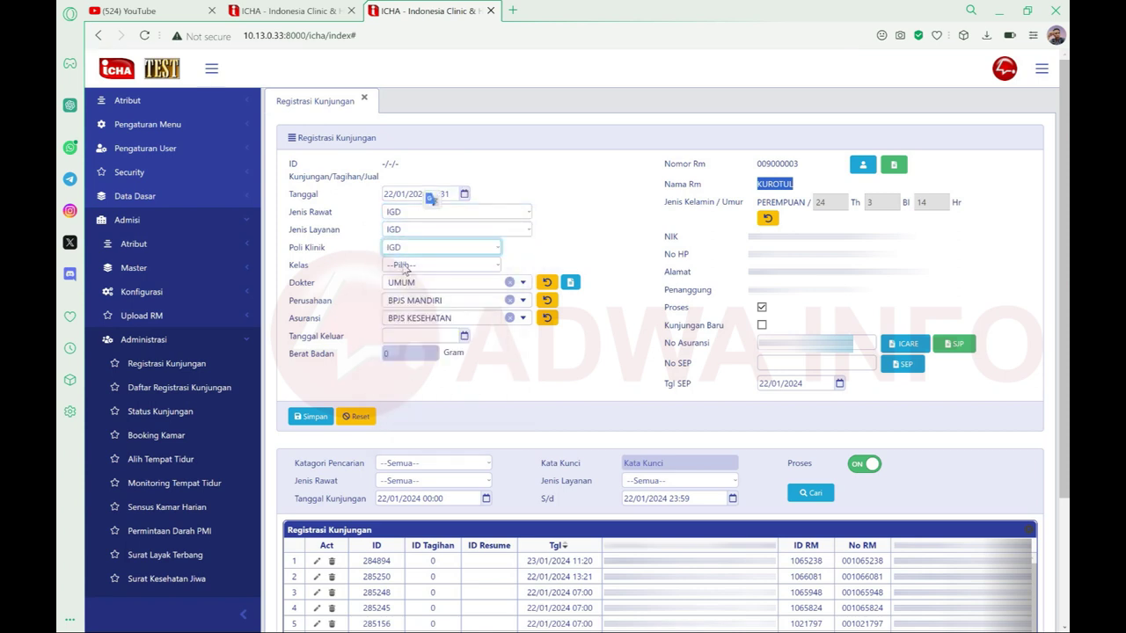
click(408, 266)
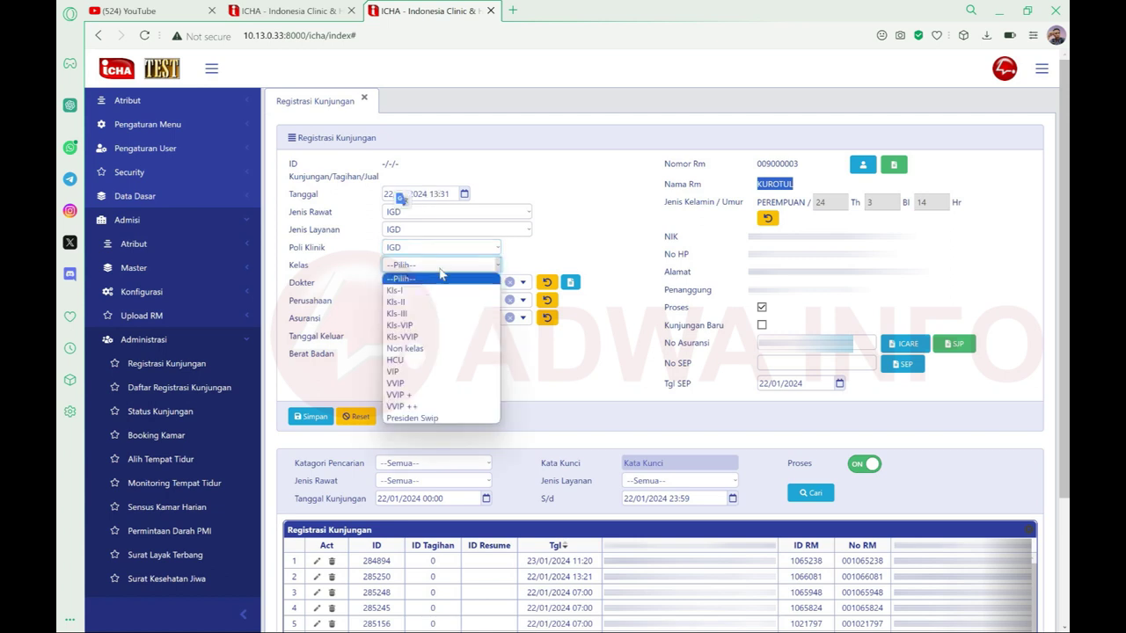
click(440, 348)
click(436, 282)
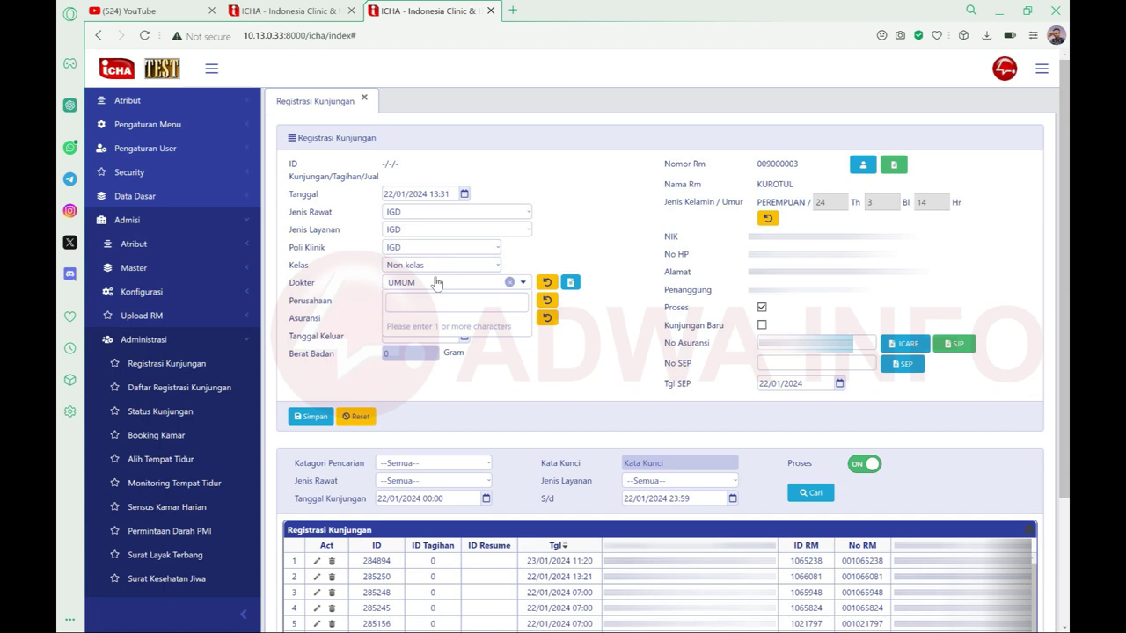
key(Escape)
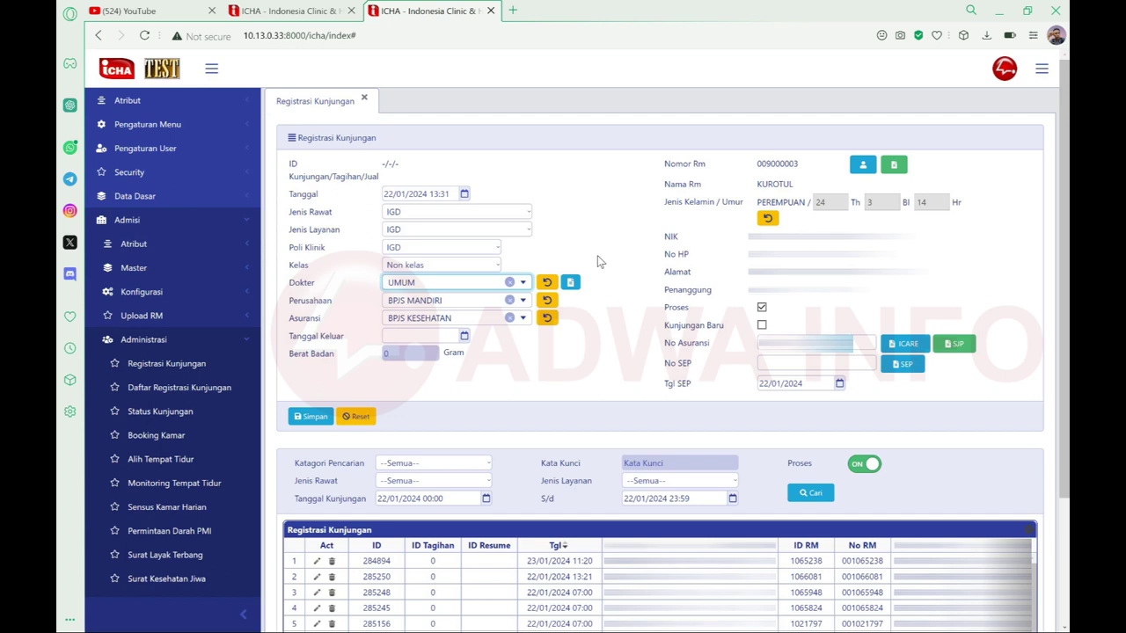
Step: Load the patient in the sixth row of the Rekam Medis list into the visit registration
click(863, 166)
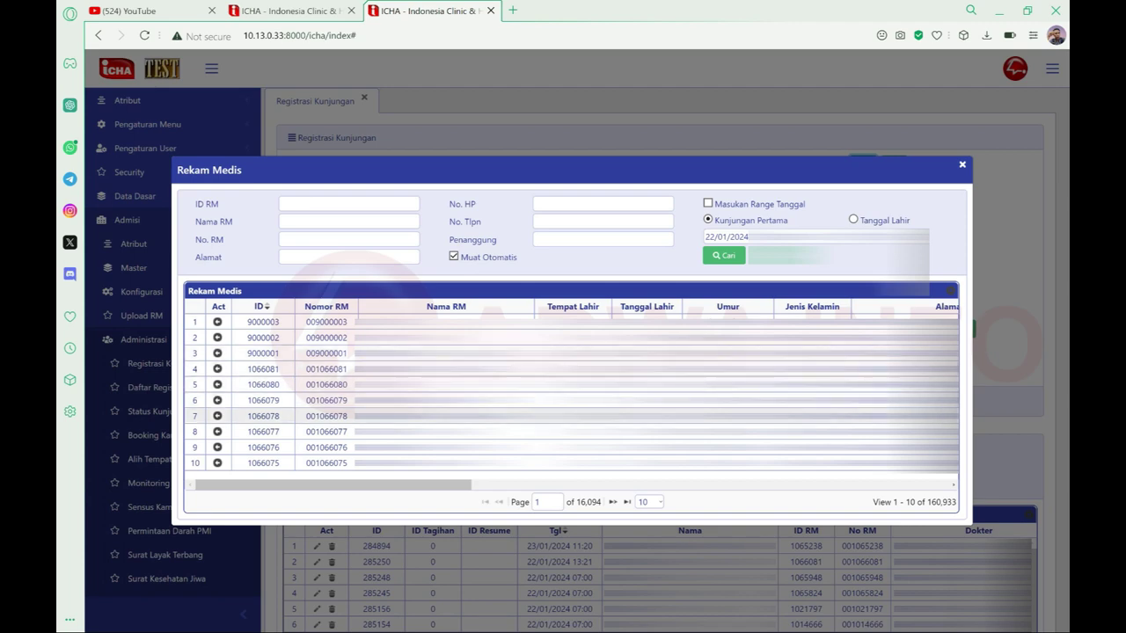
double_click(441, 400)
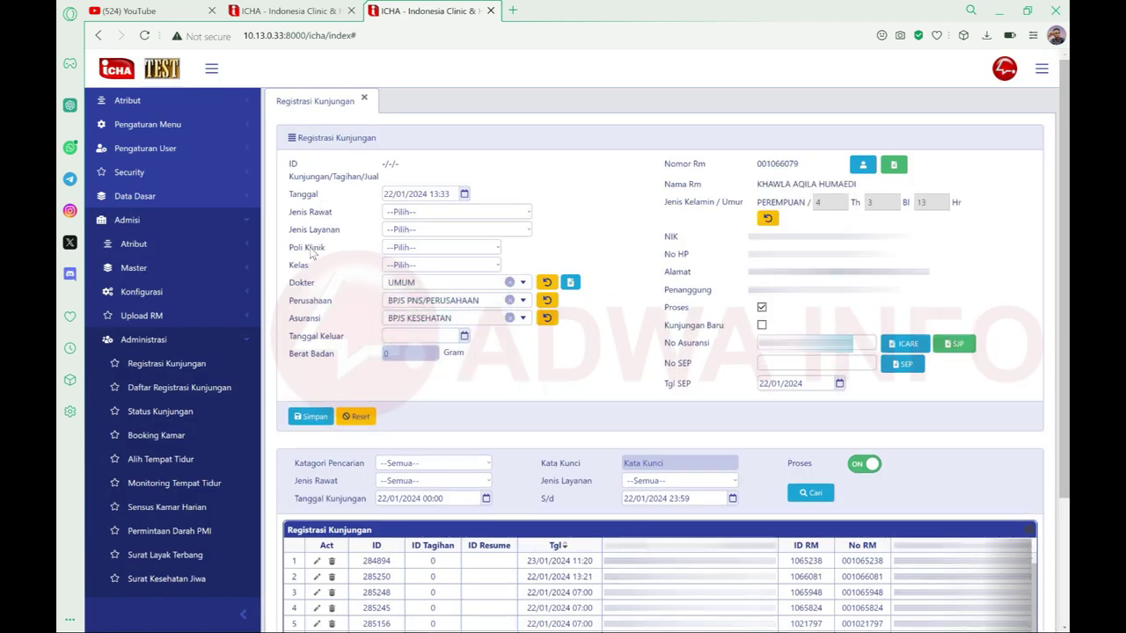
drag(290, 212, 329, 215)
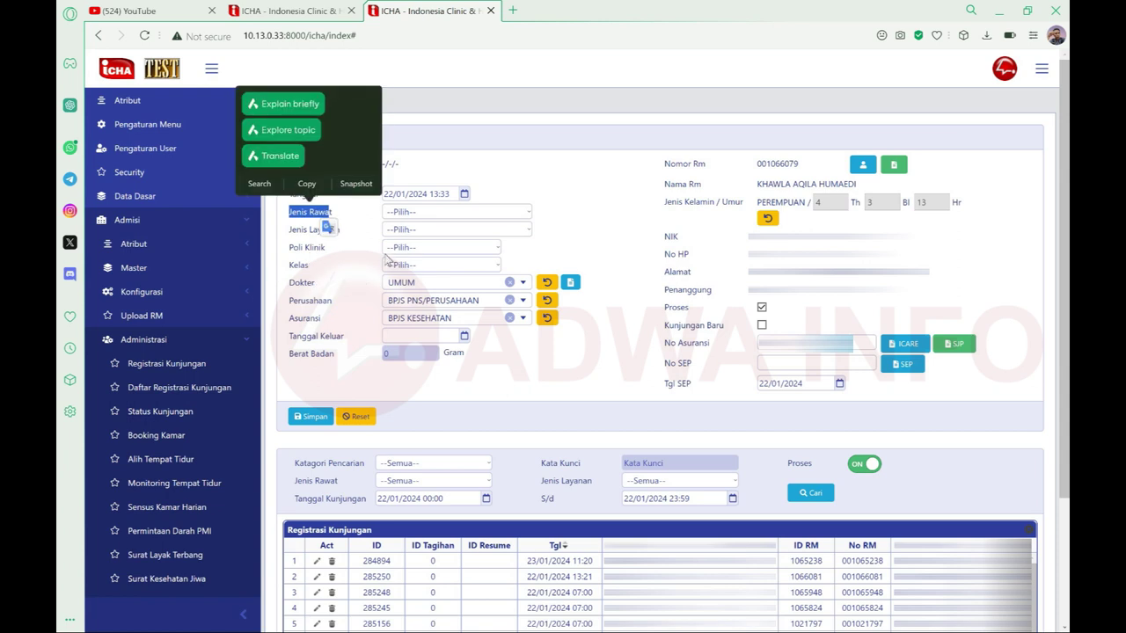
click(592, 243)
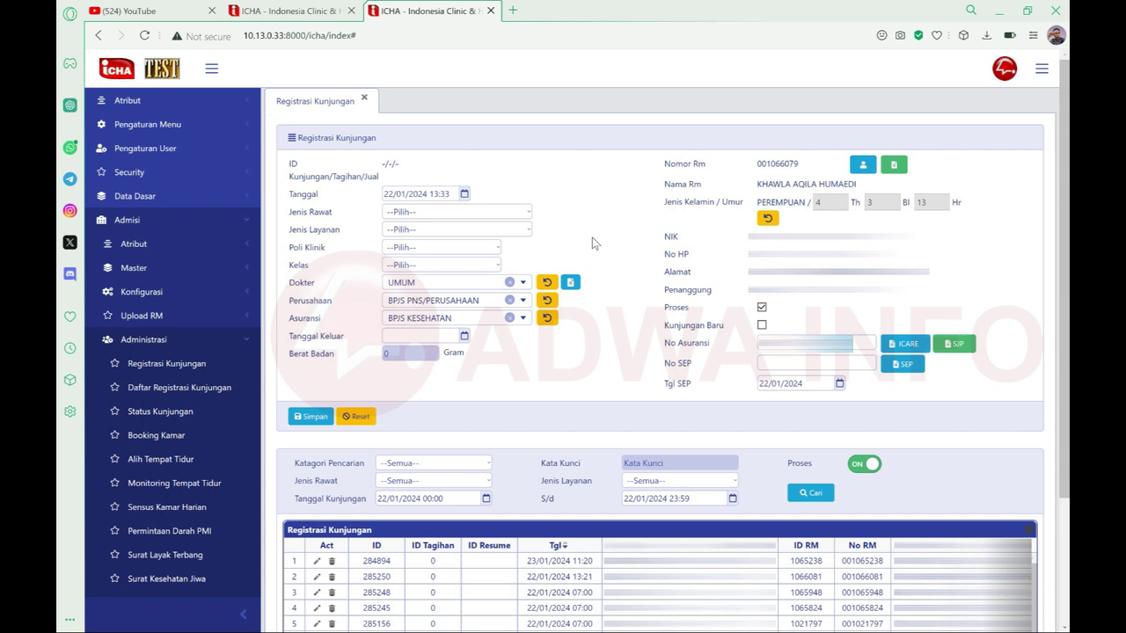
Step: Assign the attending doctor in the Dokter field by searching for part of the doctor's name
click(474, 286)
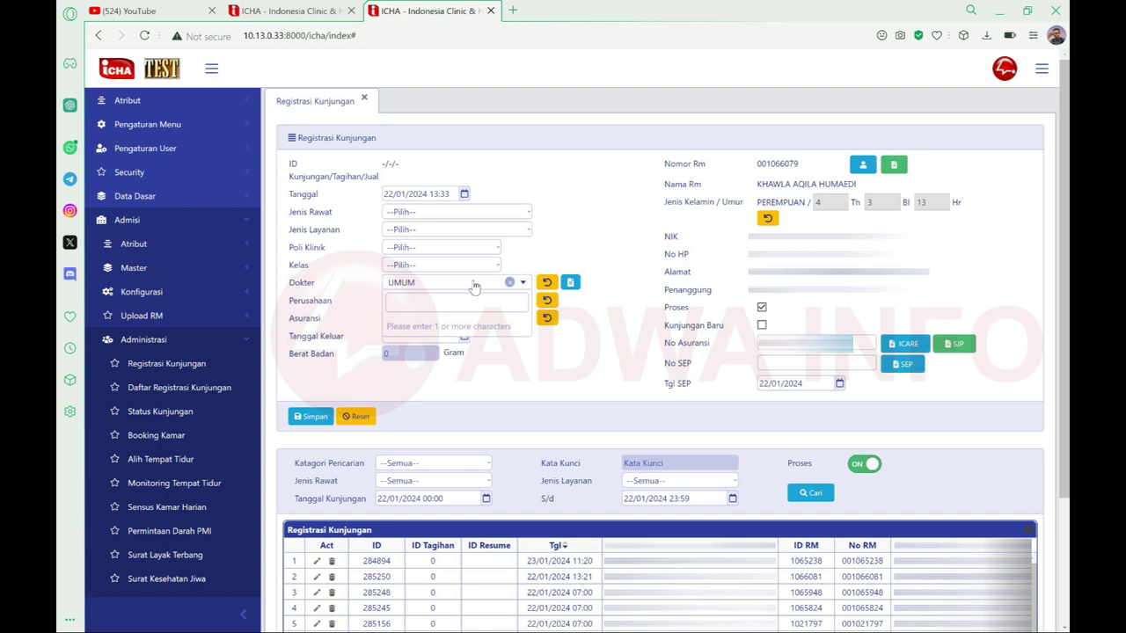
text(fad)
key(Return)
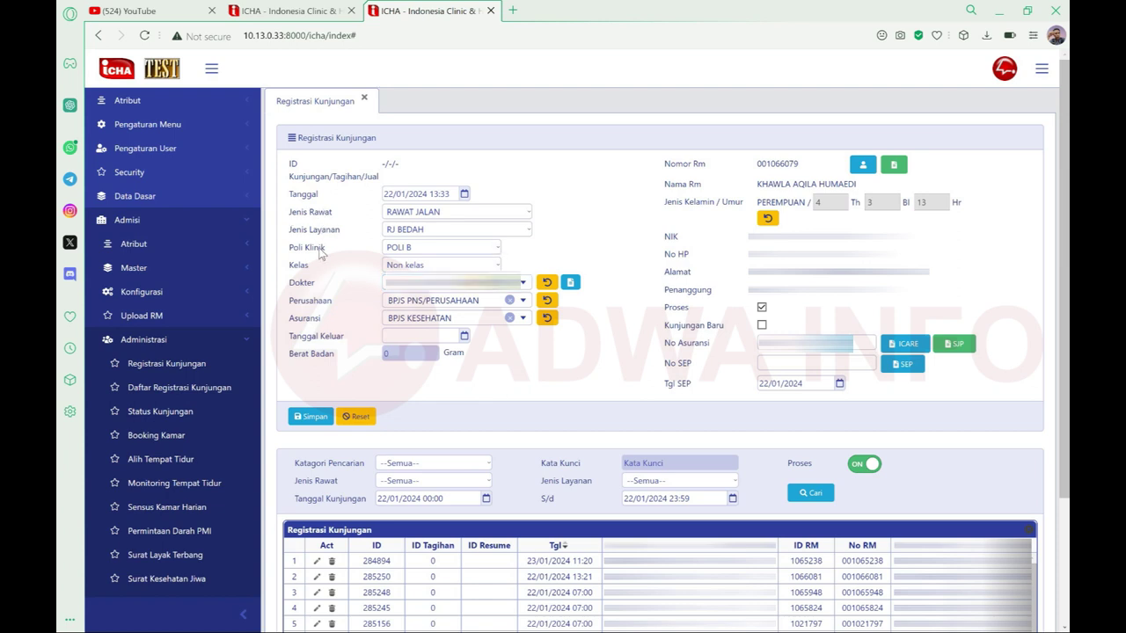
drag(332, 212, 289, 212)
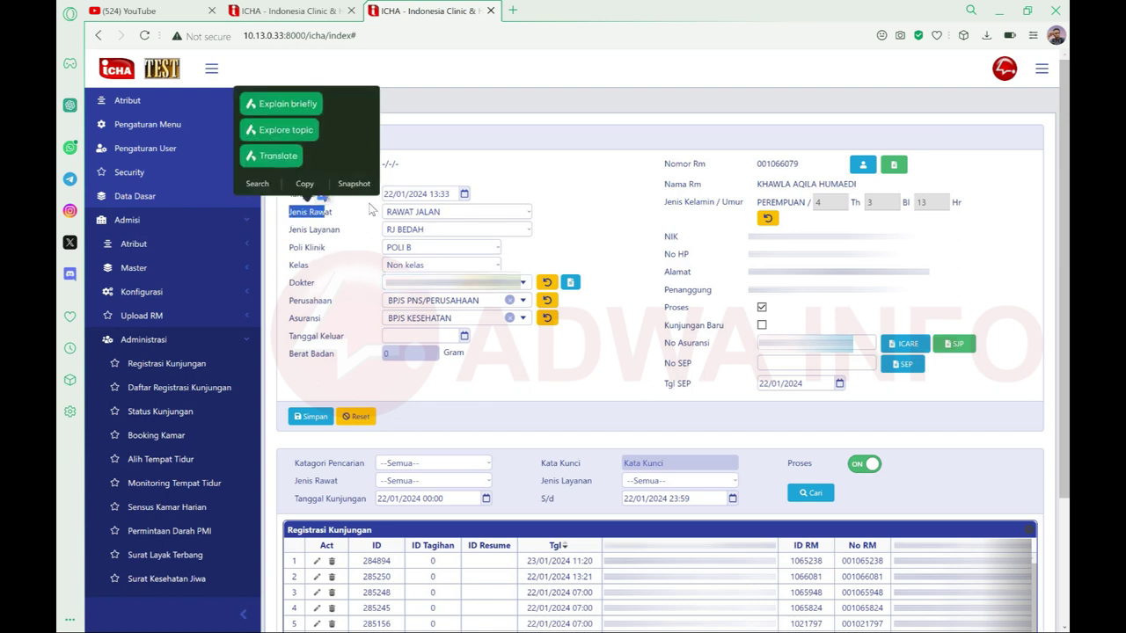
shift+click(535, 255)
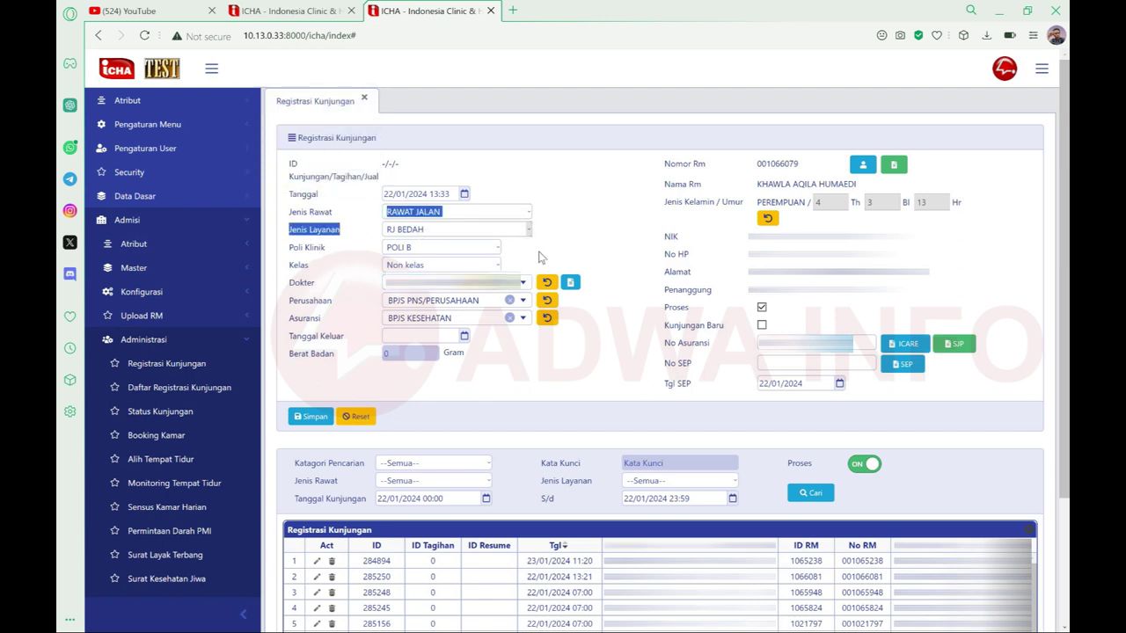
click(540, 255)
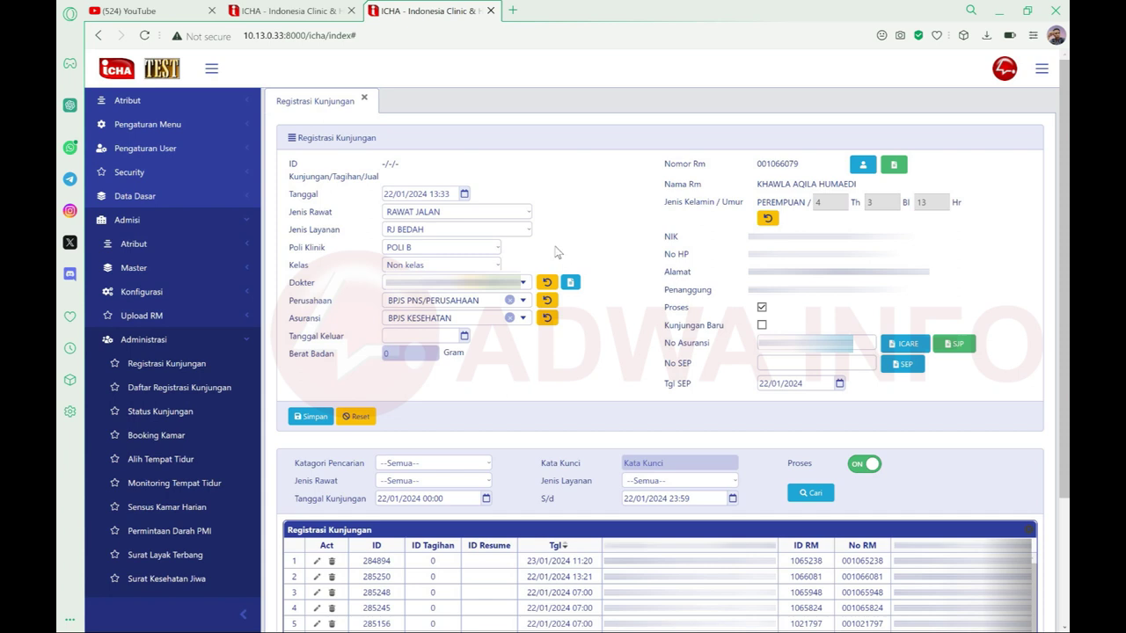
Step: Set the visit's Asuransi to UMUM KUNJUNGAN by searching for "umum"
drag(292, 345, 313, 325)
click(312, 326)
drag(826, 188, 758, 185)
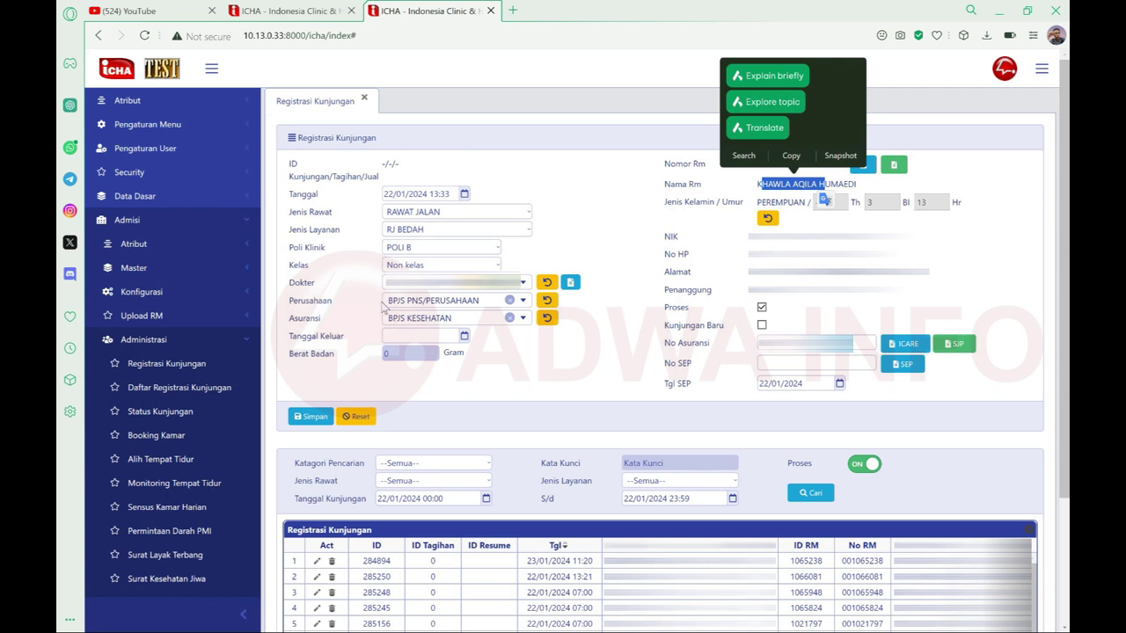
click(387, 304)
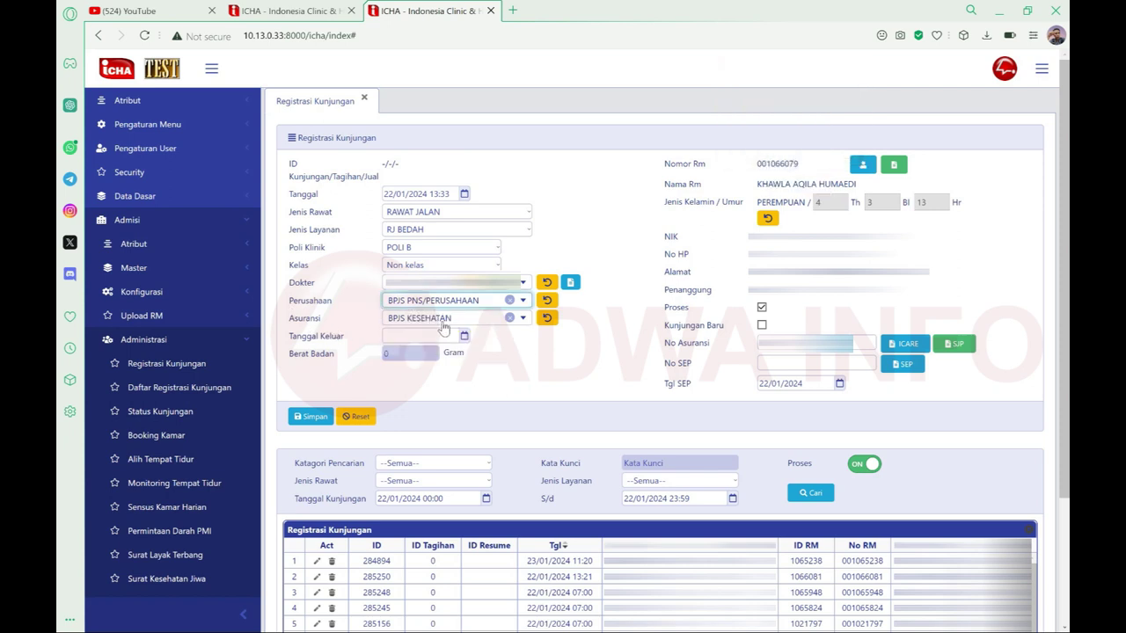
key(Tab)
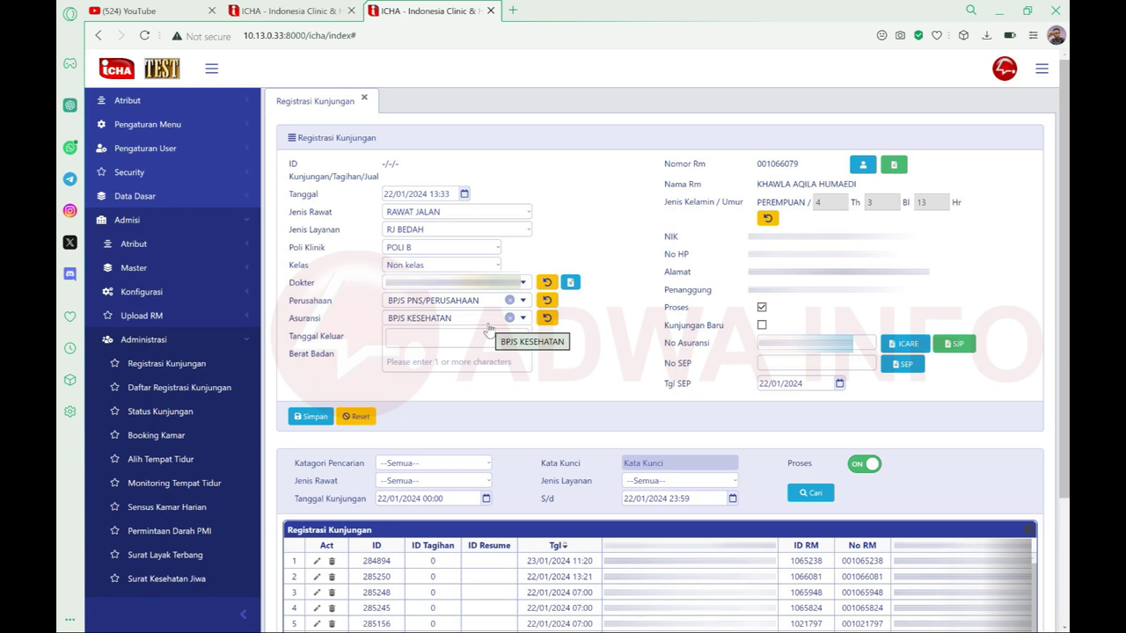
text(umum)
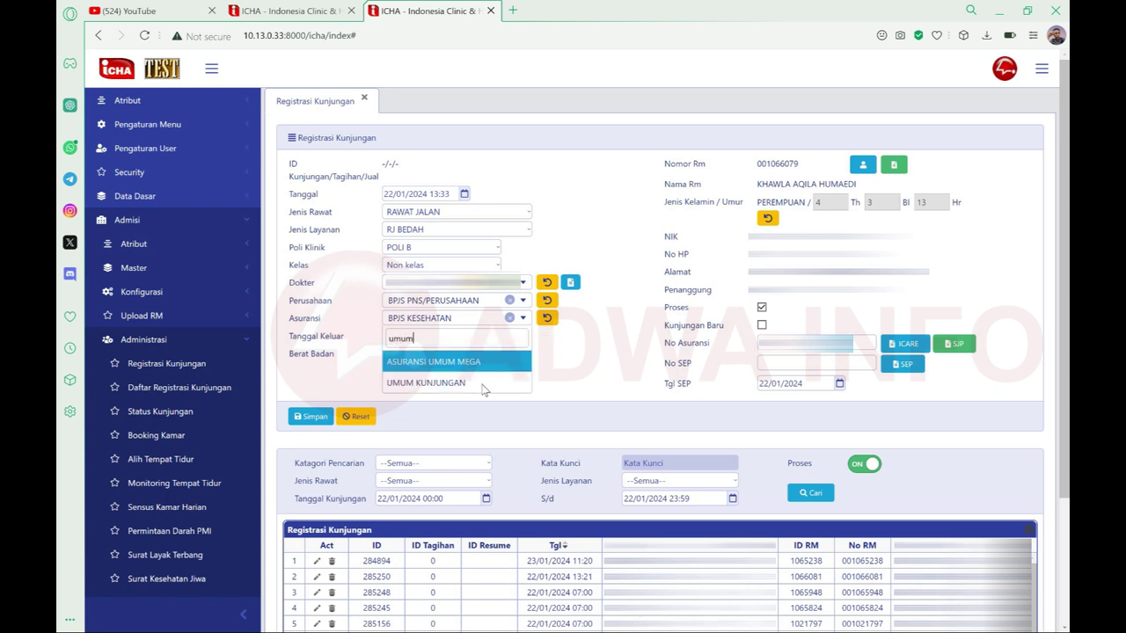
click(482, 384)
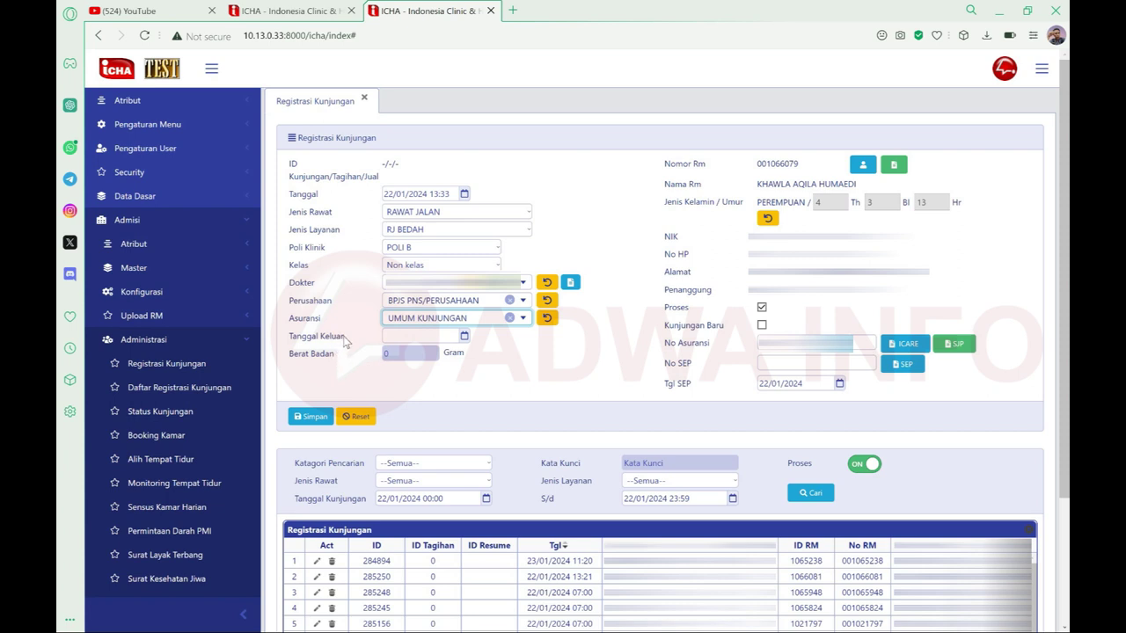
Step: Review the Tanggal Keluar and Berat Badan fields, then save the visit registration and dismiss the message
triple_click(297, 339)
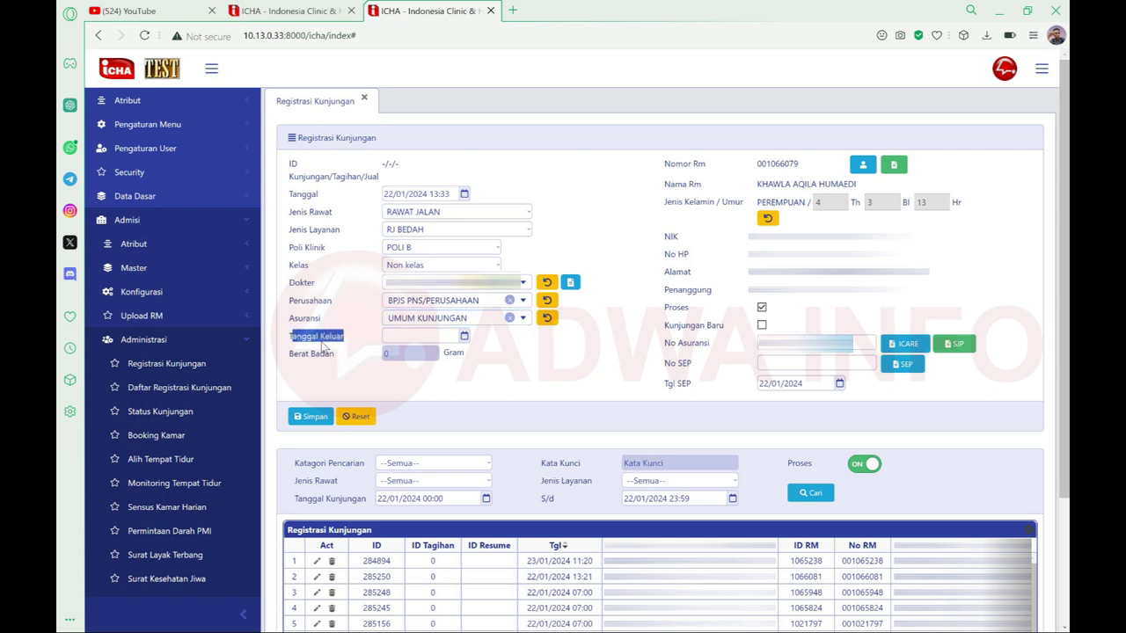
click(331, 348)
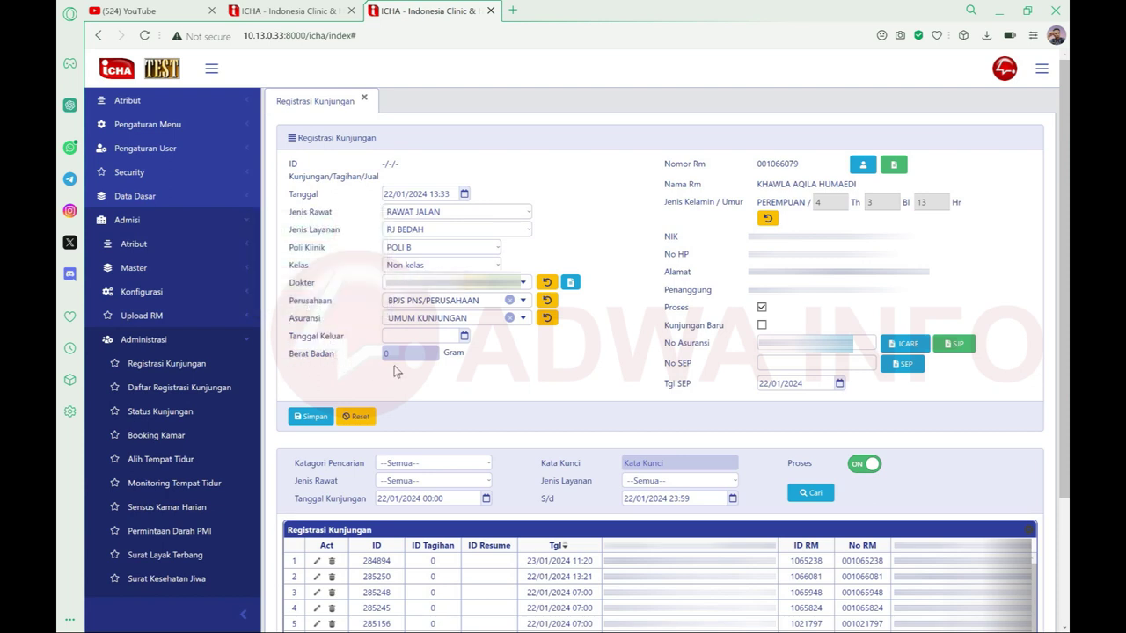
triple_click(431, 361)
click(445, 374)
triple_click(391, 365)
click(507, 397)
click(327, 420)
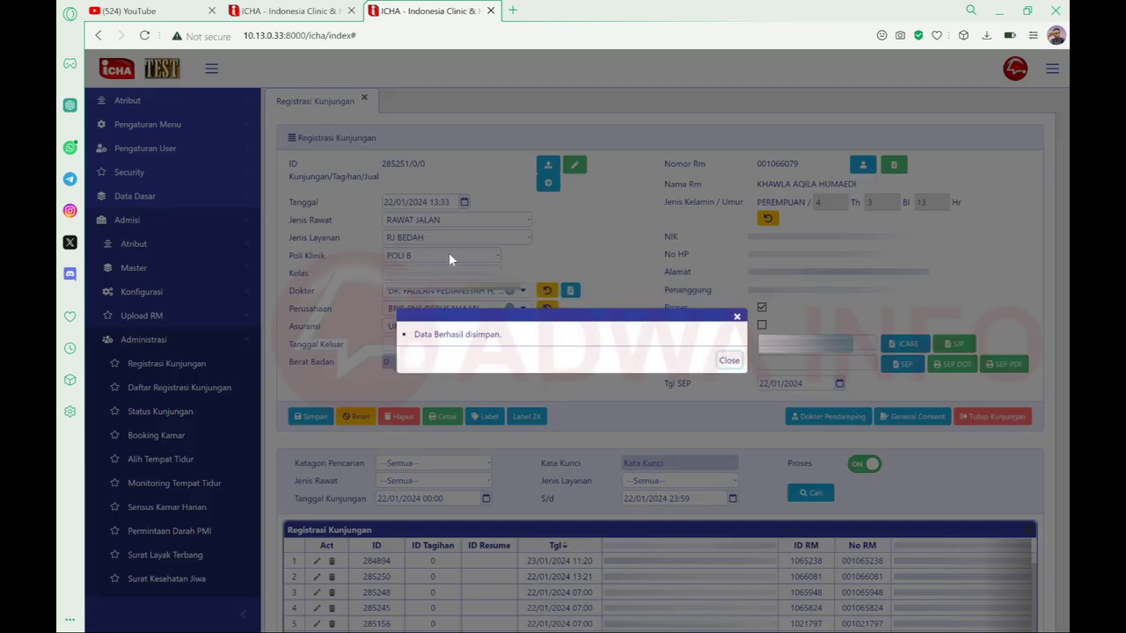
click(448, 252)
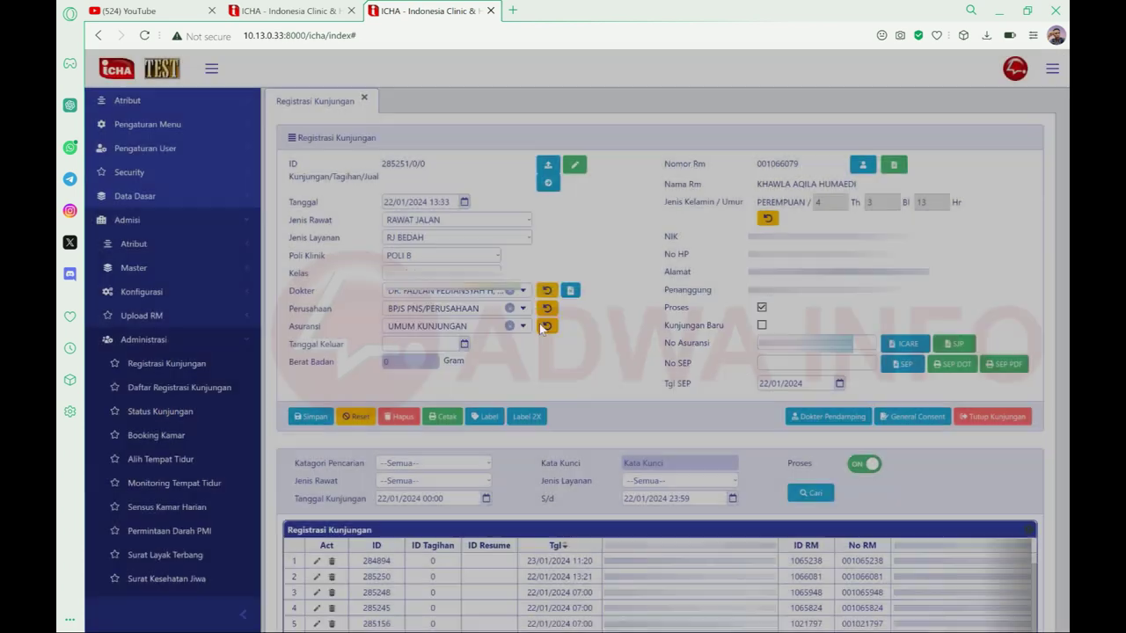
Step: Check the saved visit's ID and start printing the registration
double_click(407, 165)
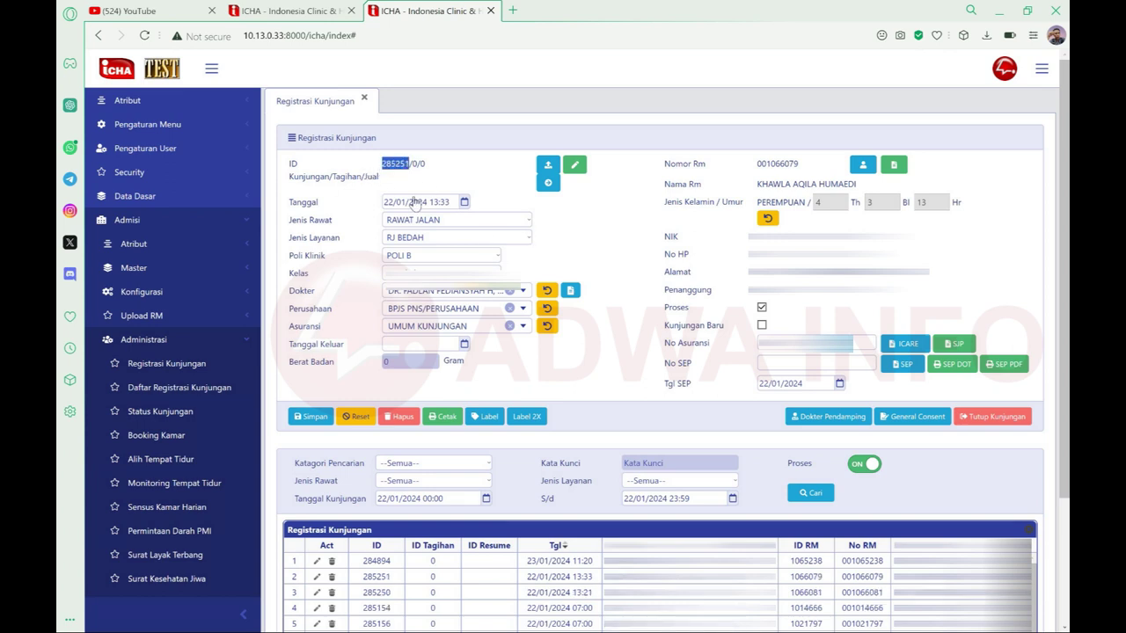
click(708, 252)
click(431, 421)
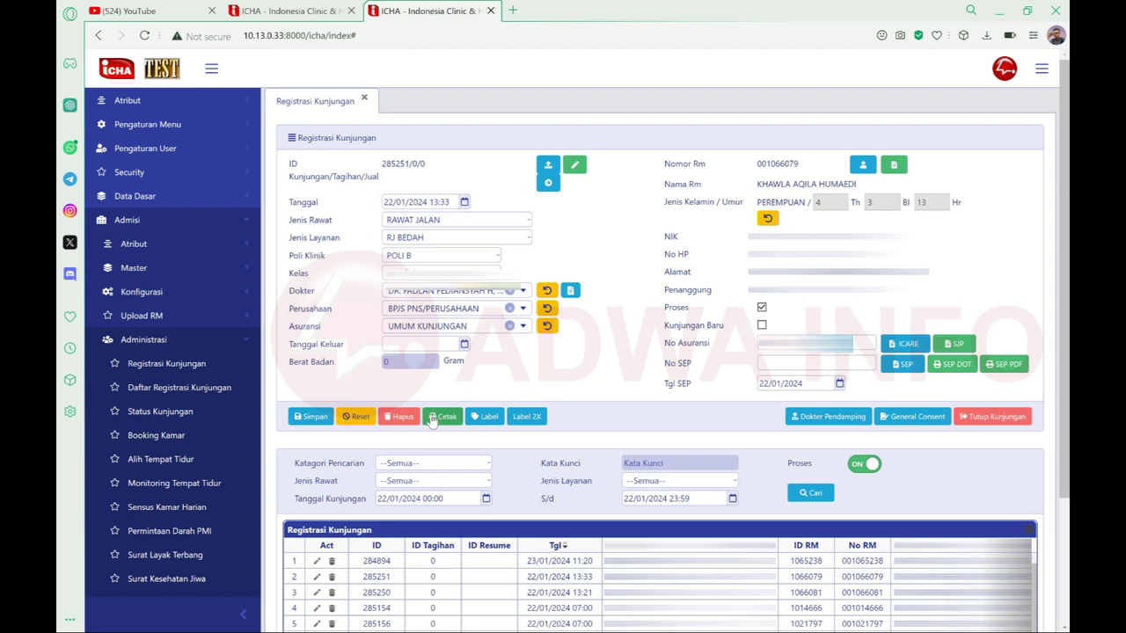